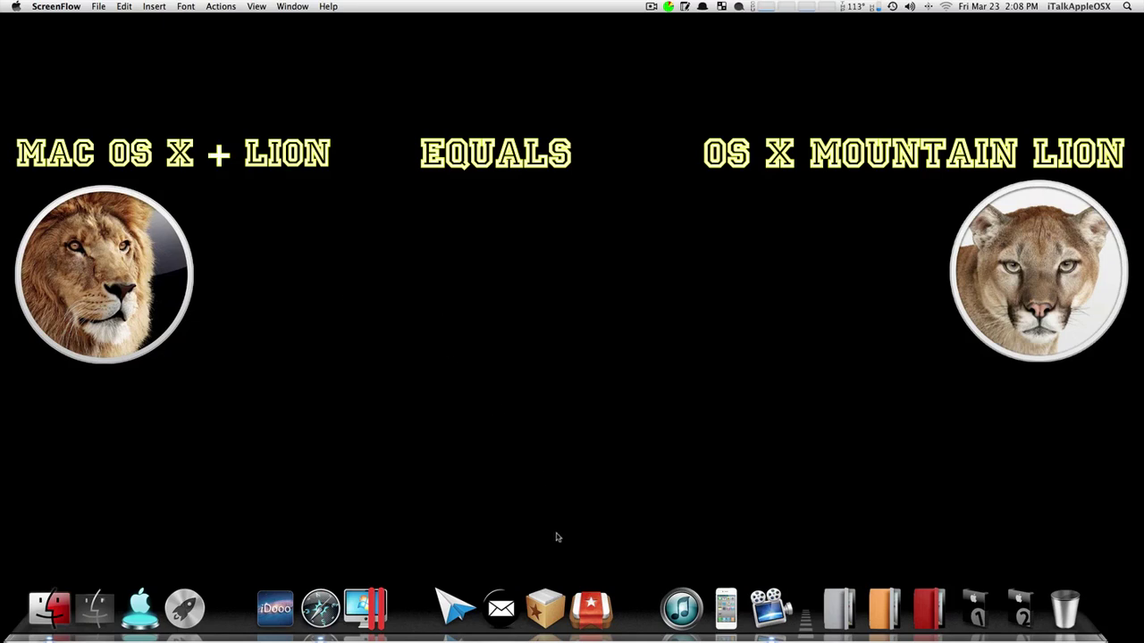
Open Reeder without making it the default RSS reader, view the "Throw the Trolls Down the Well" article and the MacMost feed, and hide Reeder.
{"action": "left_click", "coordinate": [545, 607]}
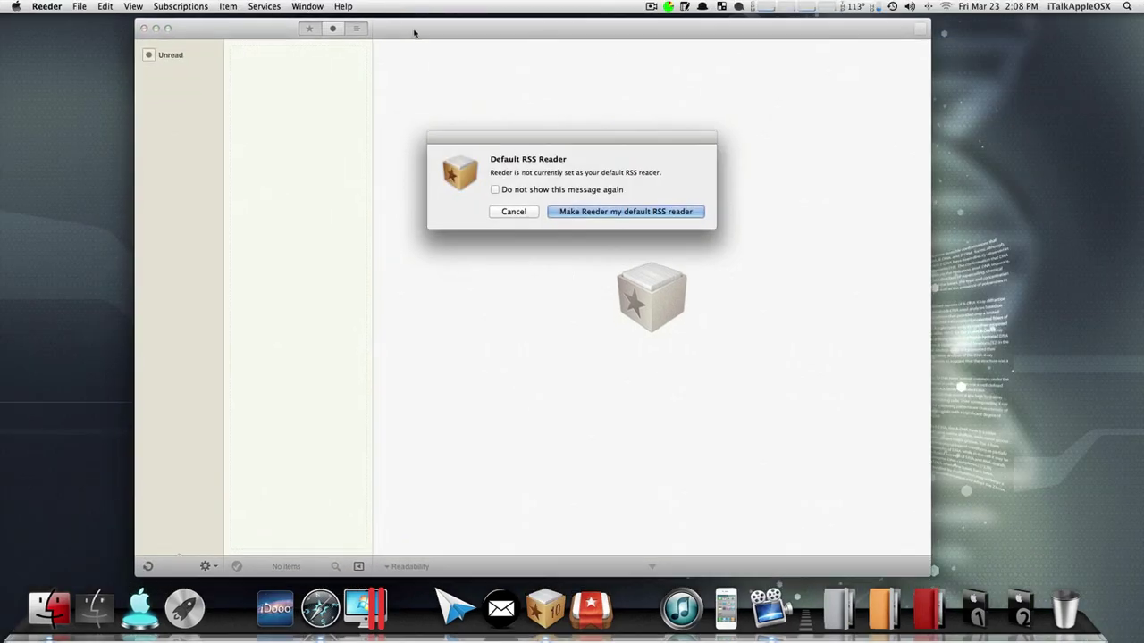
{"action": "left_click", "coordinate": [529, 215]}
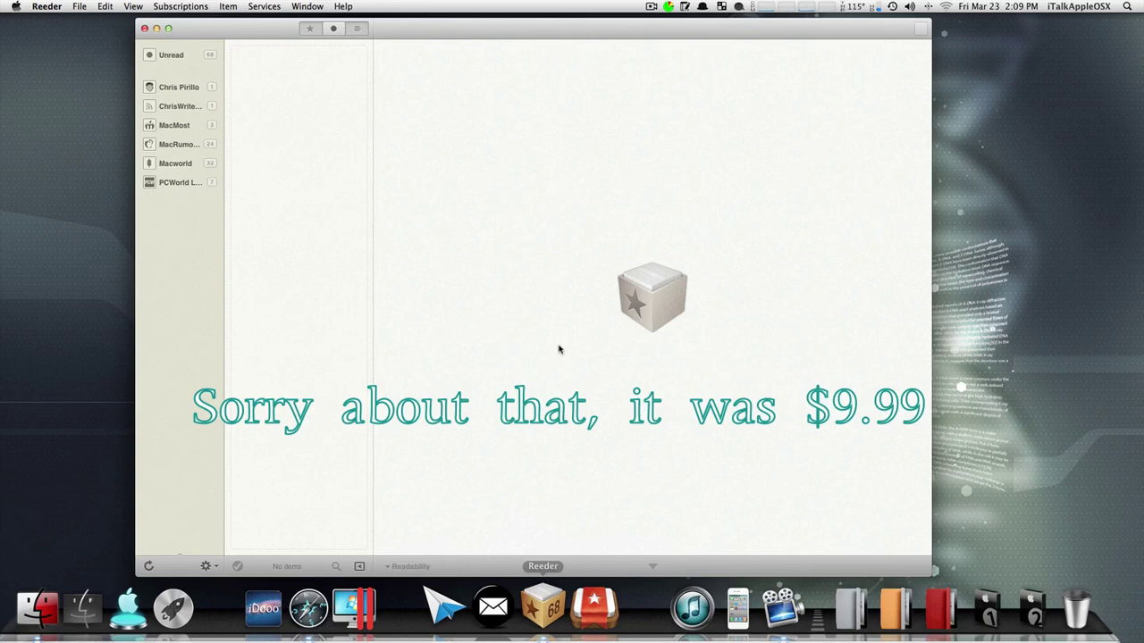
{"action": "left_click", "coordinate": [184, 87]}
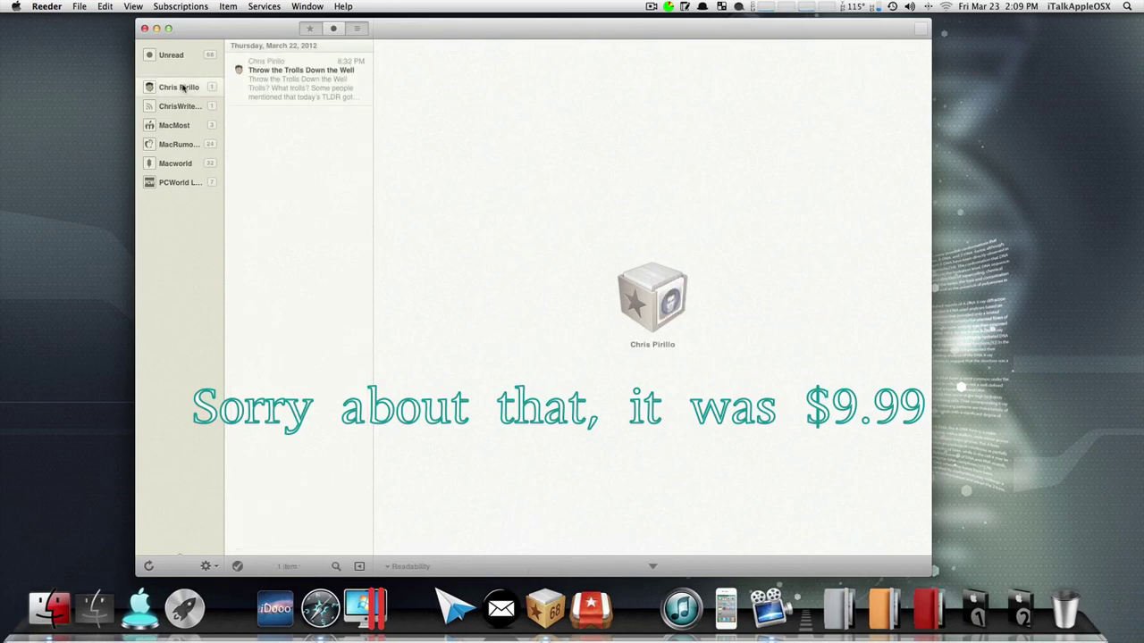
{"action": "left_click", "coordinate": [299, 87]}
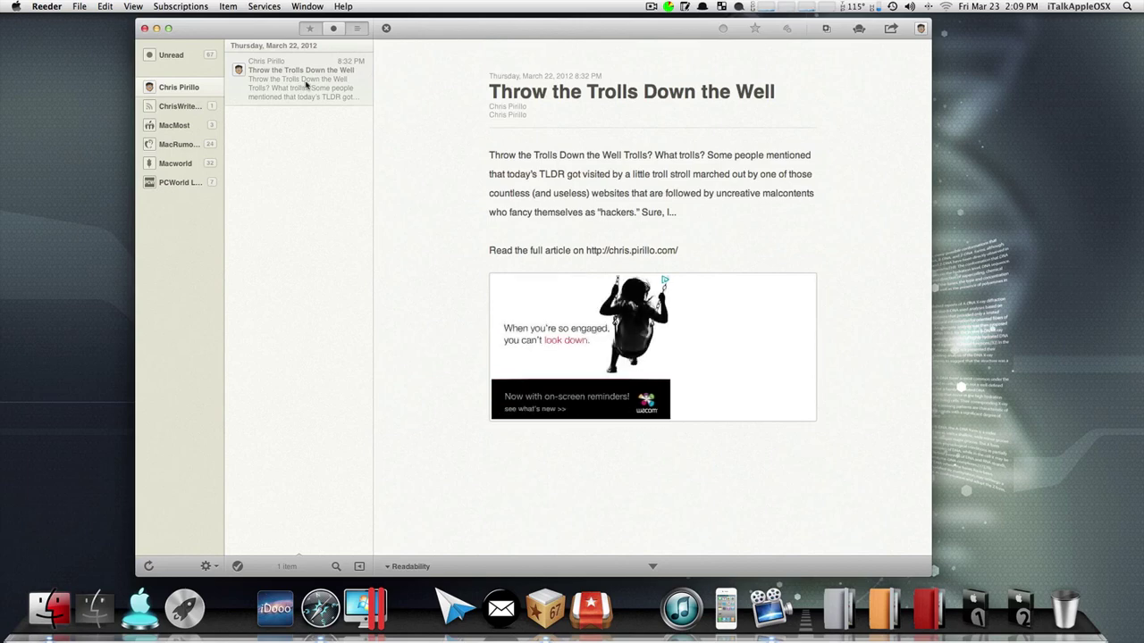
{"action": "left_click", "coordinate": [198, 130]}
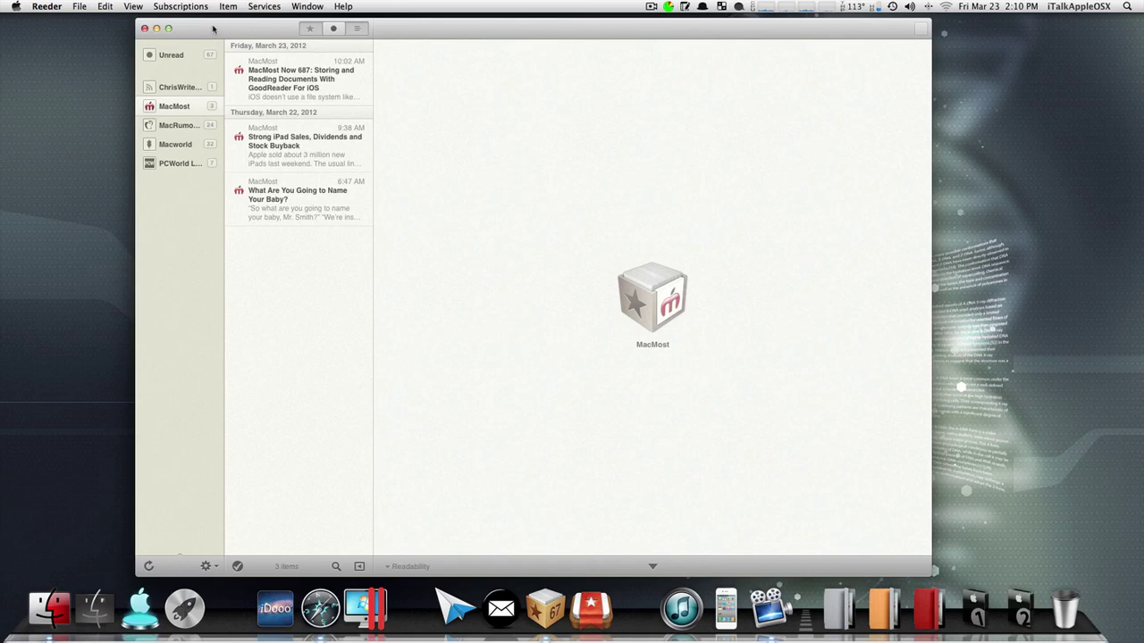
{"action": "key", "text": "super+h"}
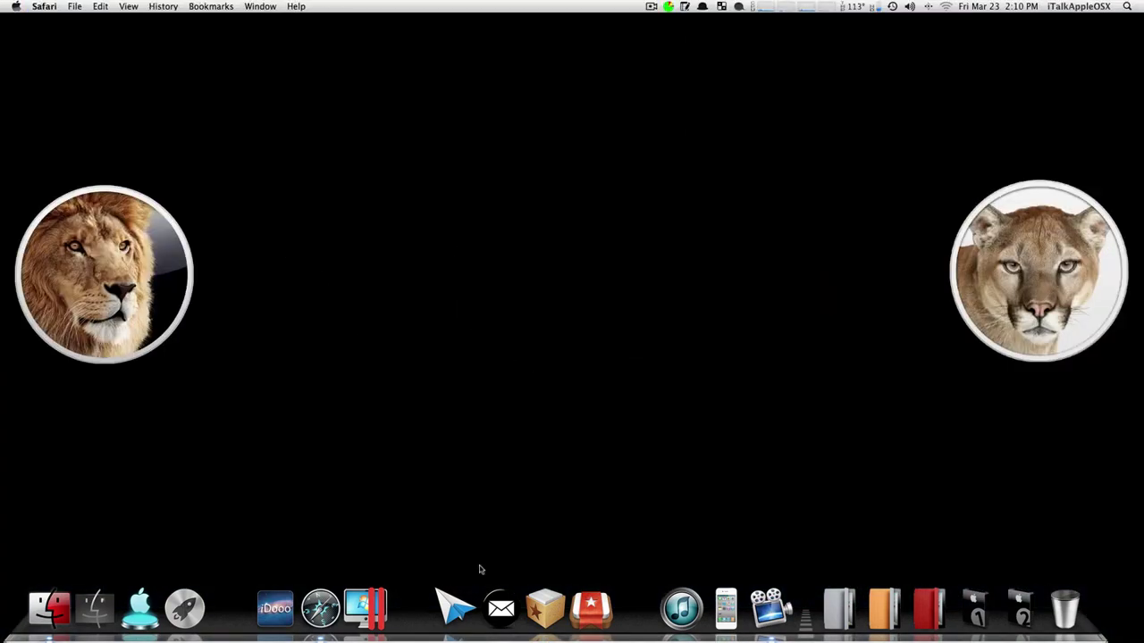
Switch to Mail and start adding an RSS feed, with the option to specify the URL for a feed selected.
{"action": "left_click", "coordinate": [501, 591]}
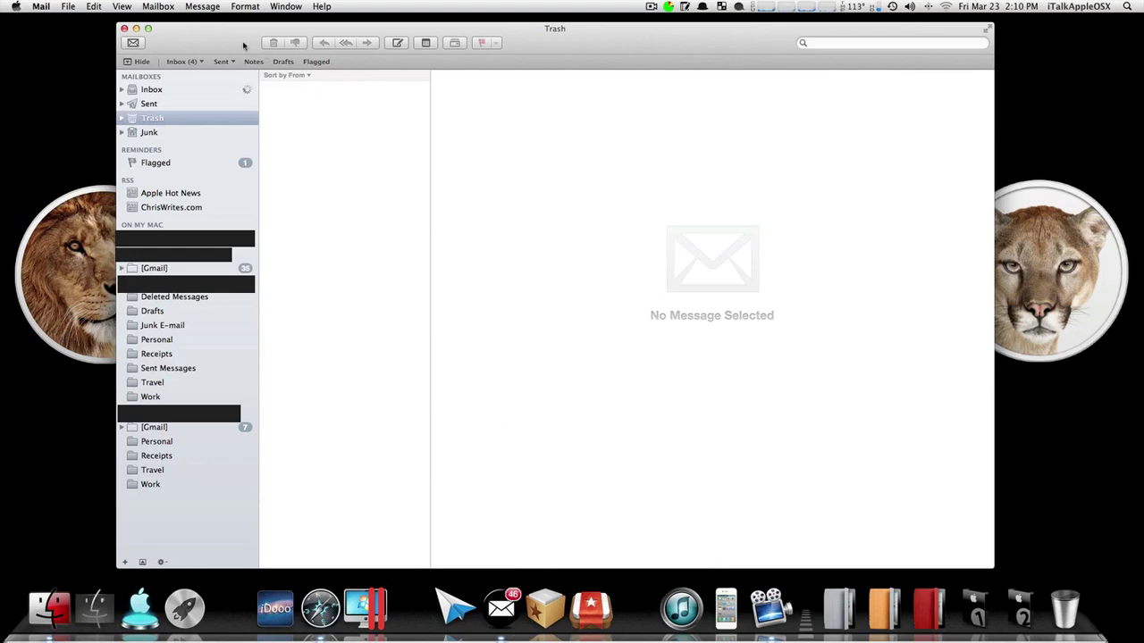
{"action": "left_click_drag", "start_coordinate": [237, 43], "coordinate": [236, 40]}
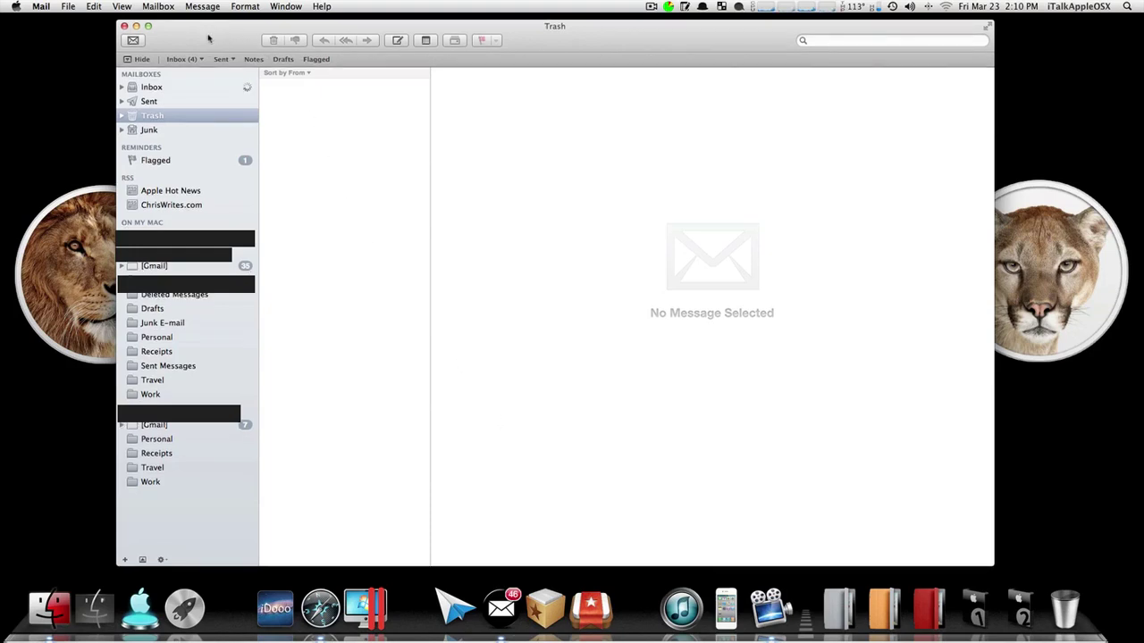
{"action": "left_click", "coordinate": [68, 7]}
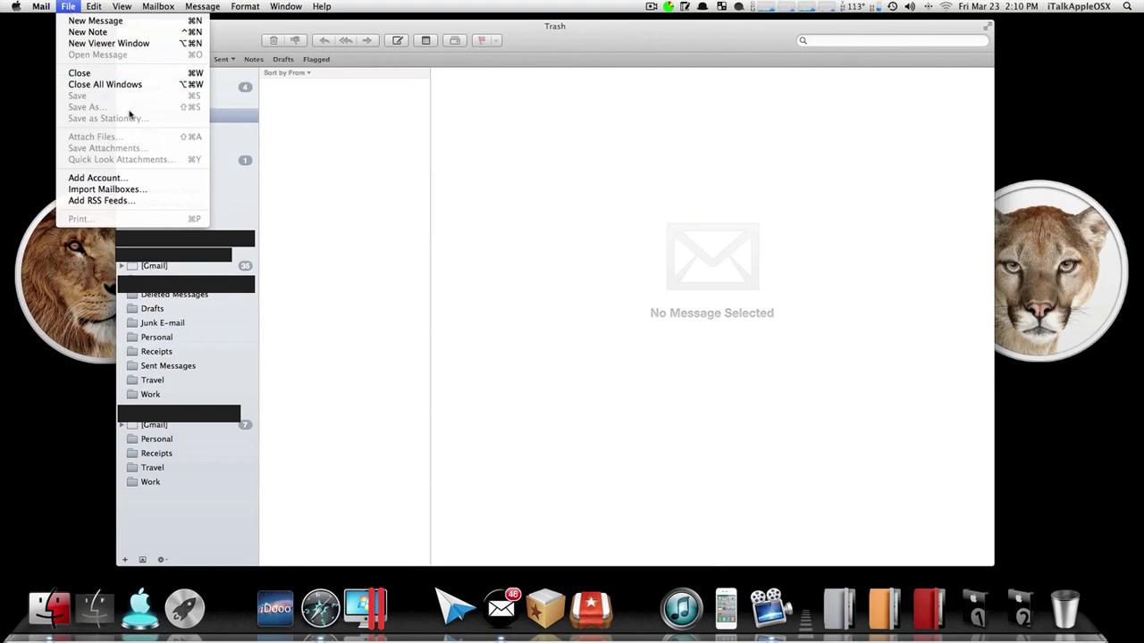
{"action": "left_click", "coordinate": [120, 204]}
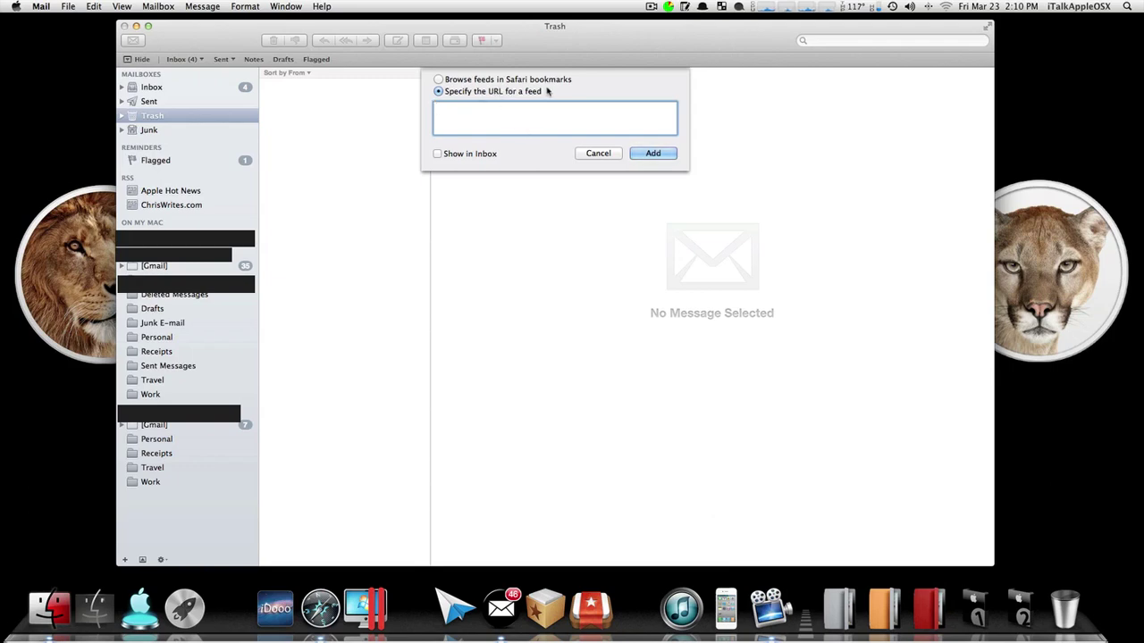
{"action": "left_click", "coordinate": [438, 79]}
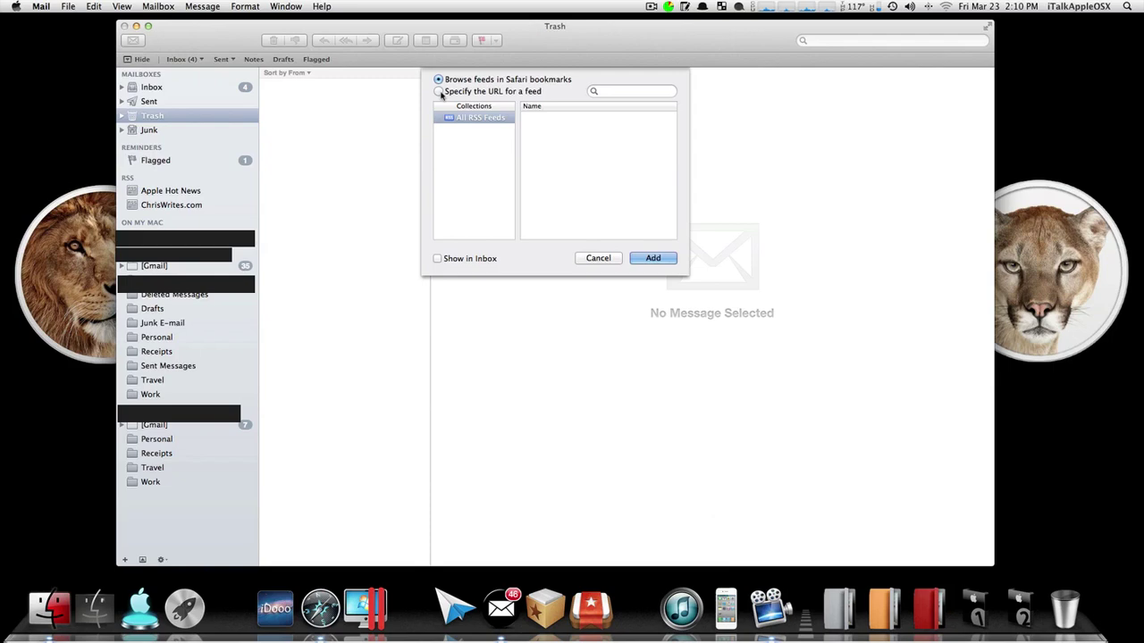
{"action": "left_click", "coordinate": [438, 91]}
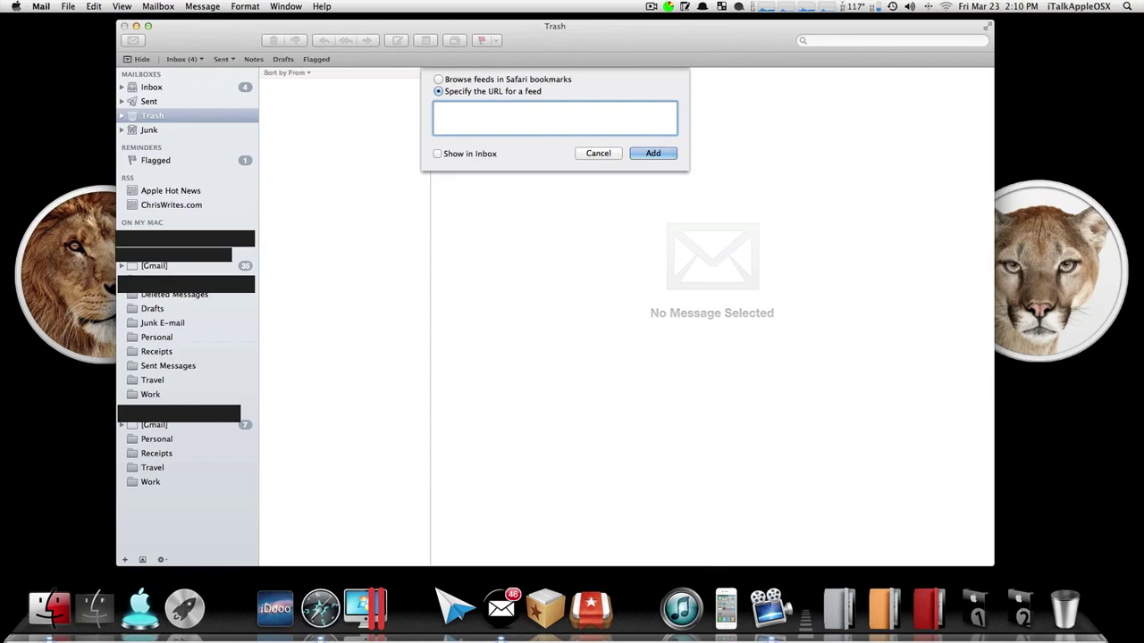
Switch to Safari, load the bookmarked Mac Rumors website for its address, and close the browser window.
{"action": "key", "text": "super+Tab"}
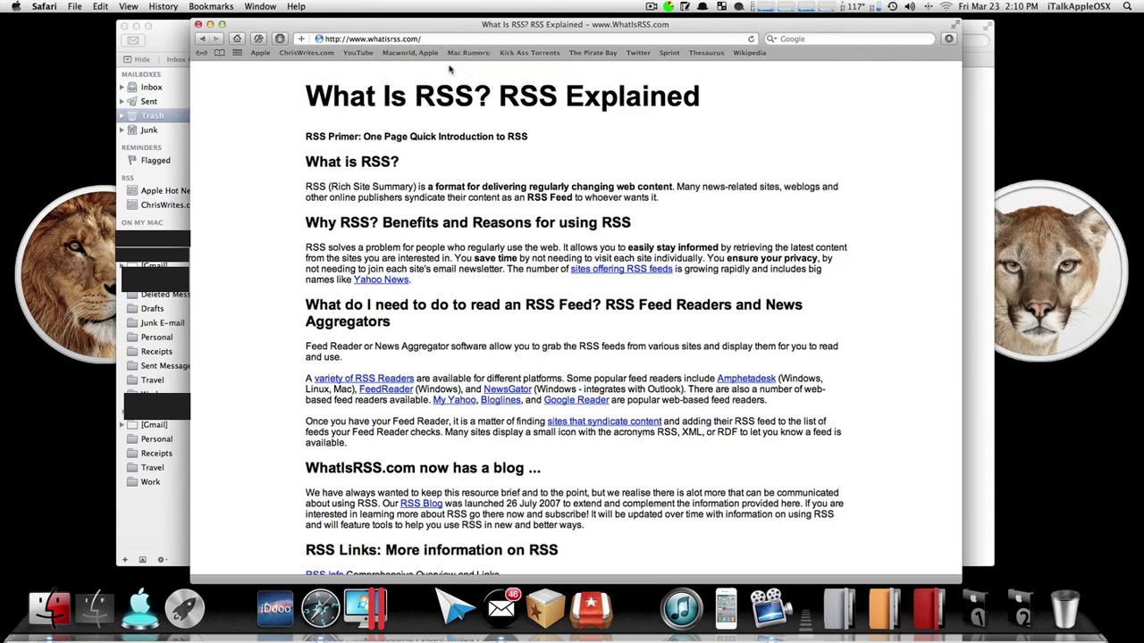
{"action": "left_click", "coordinate": [473, 53]}
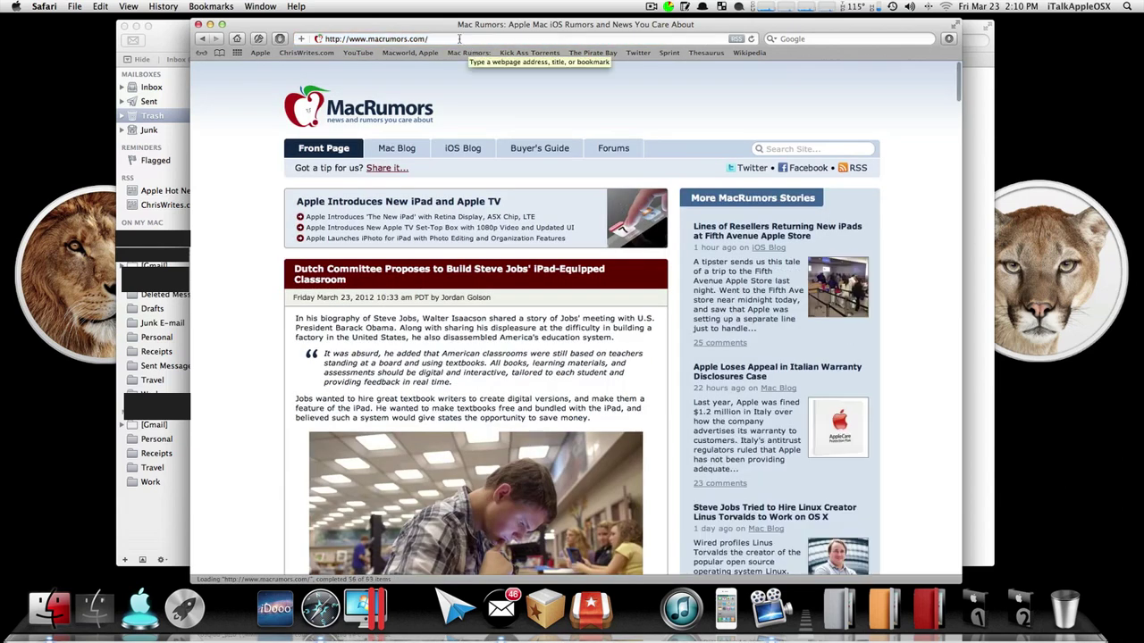
{"action": "left_click", "coordinate": [198, 24]}
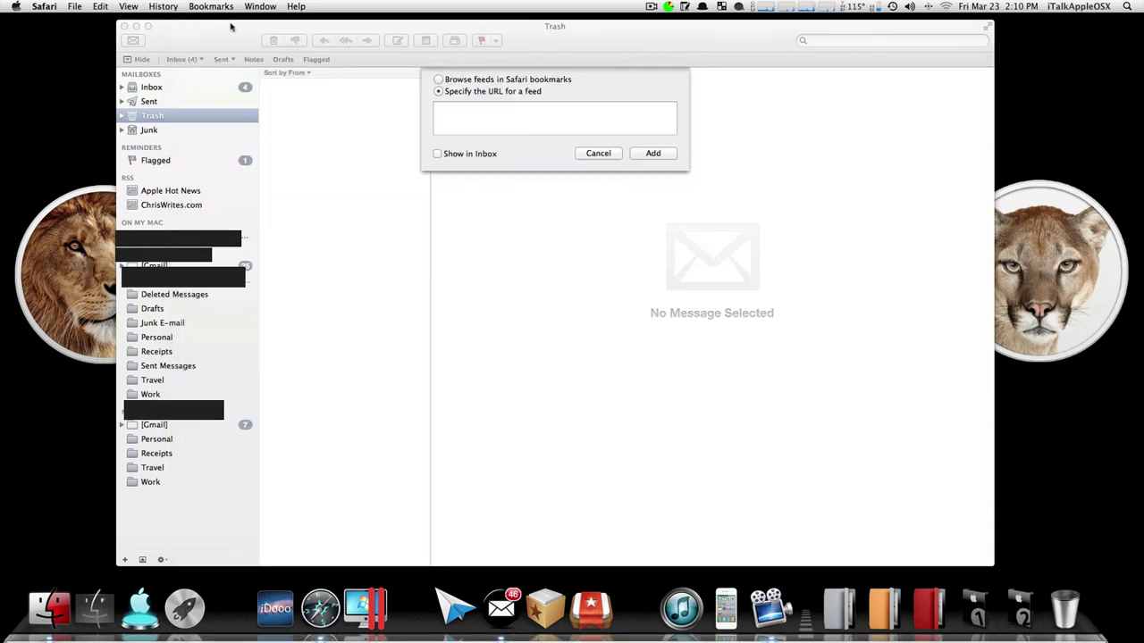
{"action": "left_click", "coordinate": [491, 118]}
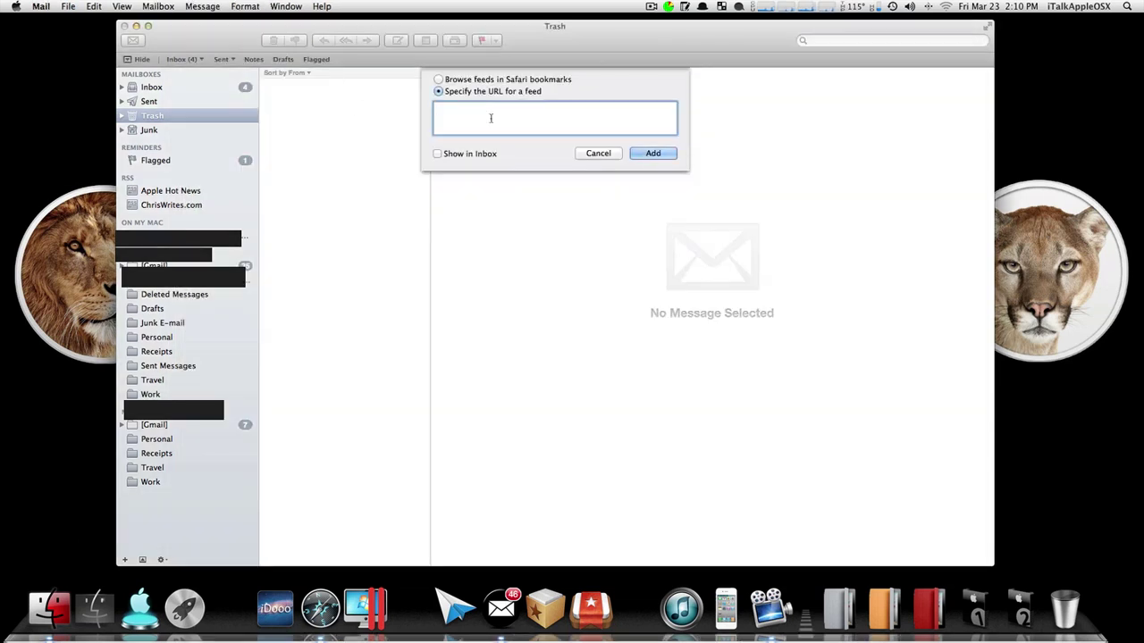
{"action": "type", "text": "http://www.macrumors.com/"}
{"action": "left_click", "coordinate": [665, 154]}
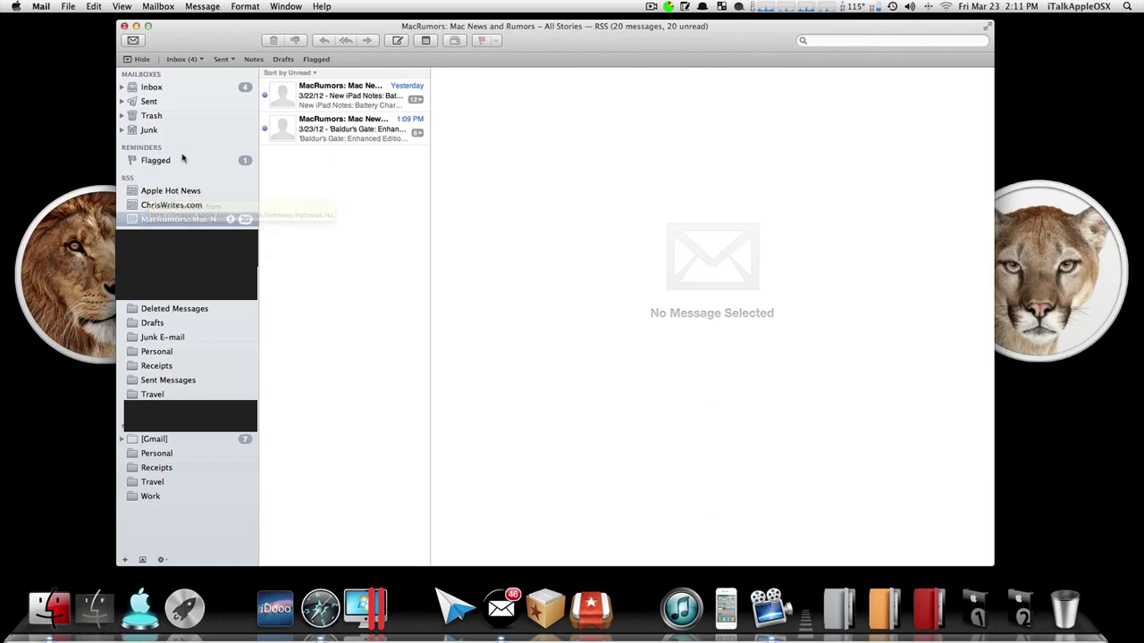
Open the MacRumors article group dated 3/22/12 and look through its articles.
{"action": "left_click", "coordinate": [325, 98]}
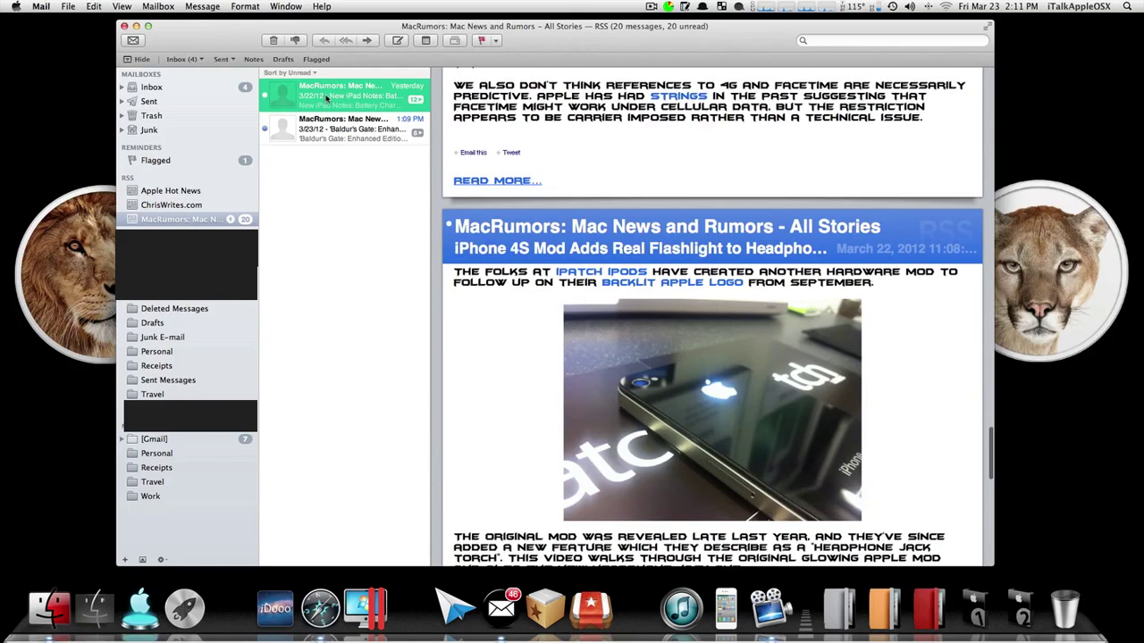
{"action": "scroll", "coordinate": [718, 248], "scroll_direction": "up", "scroll_amount": 5}
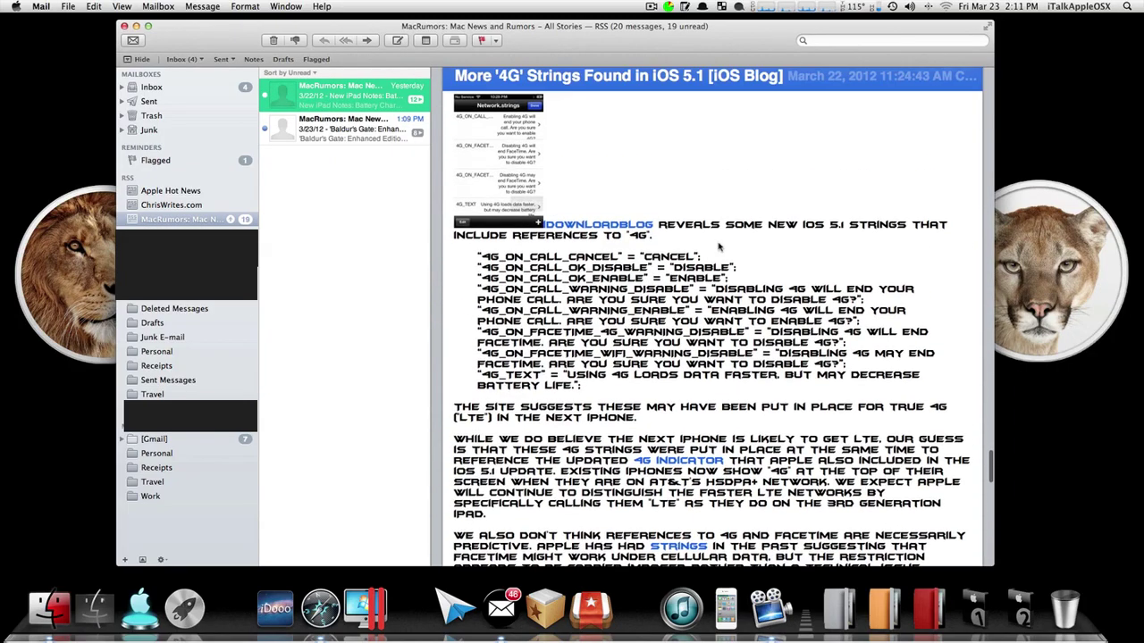
{"action": "scroll", "coordinate": [718, 247], "scroll_direction": "down", "scroll_amount": 3}
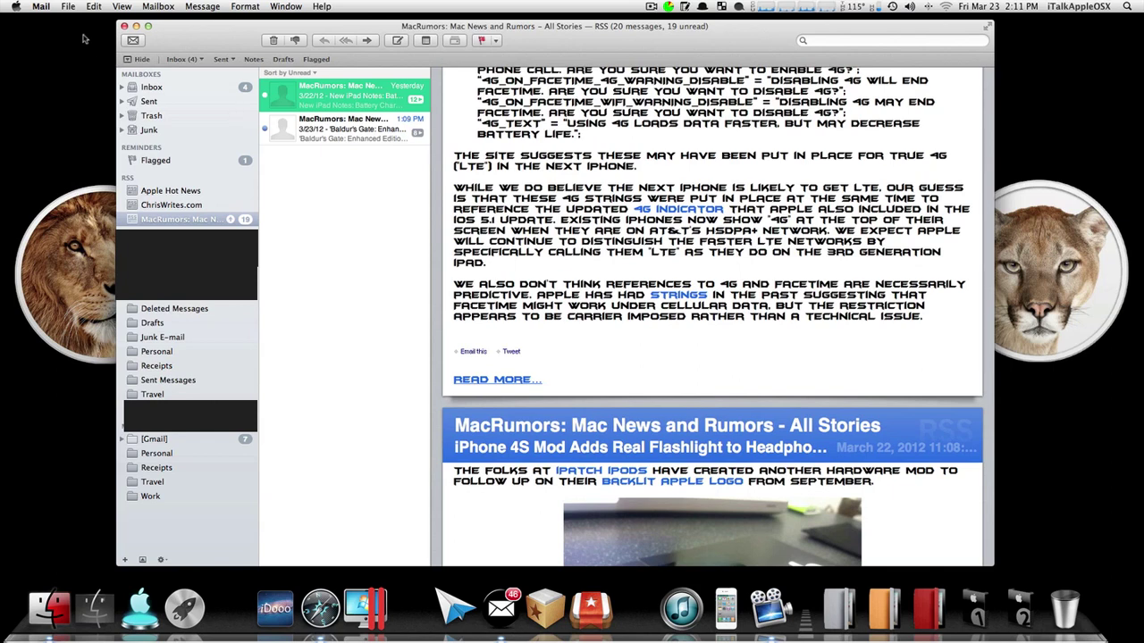
Try Reeder as the default RSS reader in Mail's RSS preferences and set it back to Mail.
{"action": "left_click", "coordinate": [46, 10]}
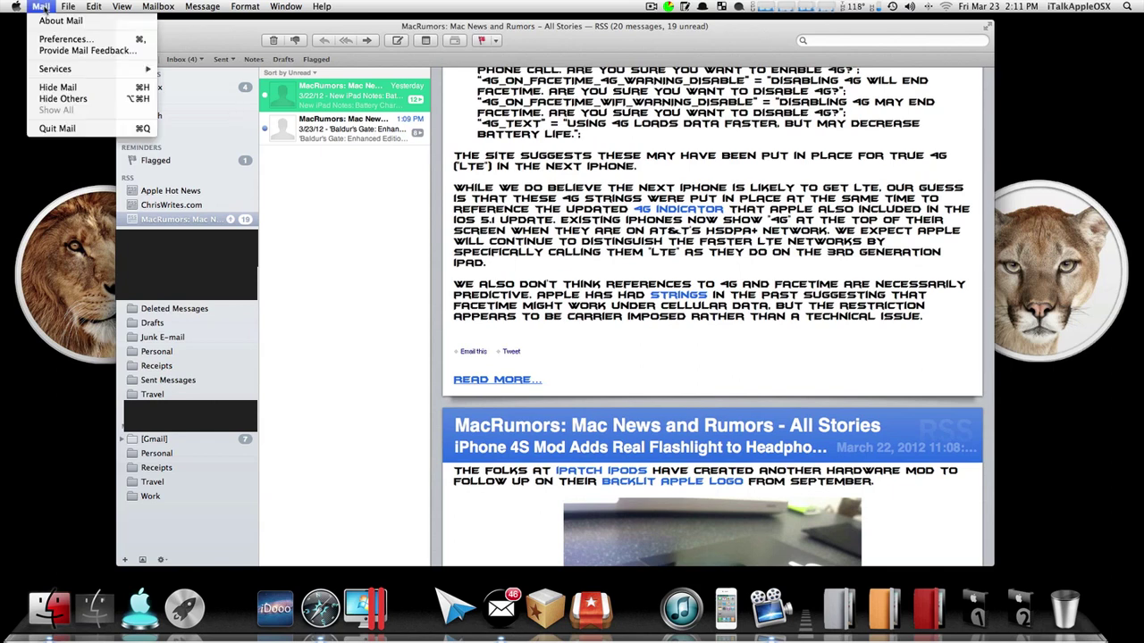
{"action": "left_click", "coordinate": [64, 40]}
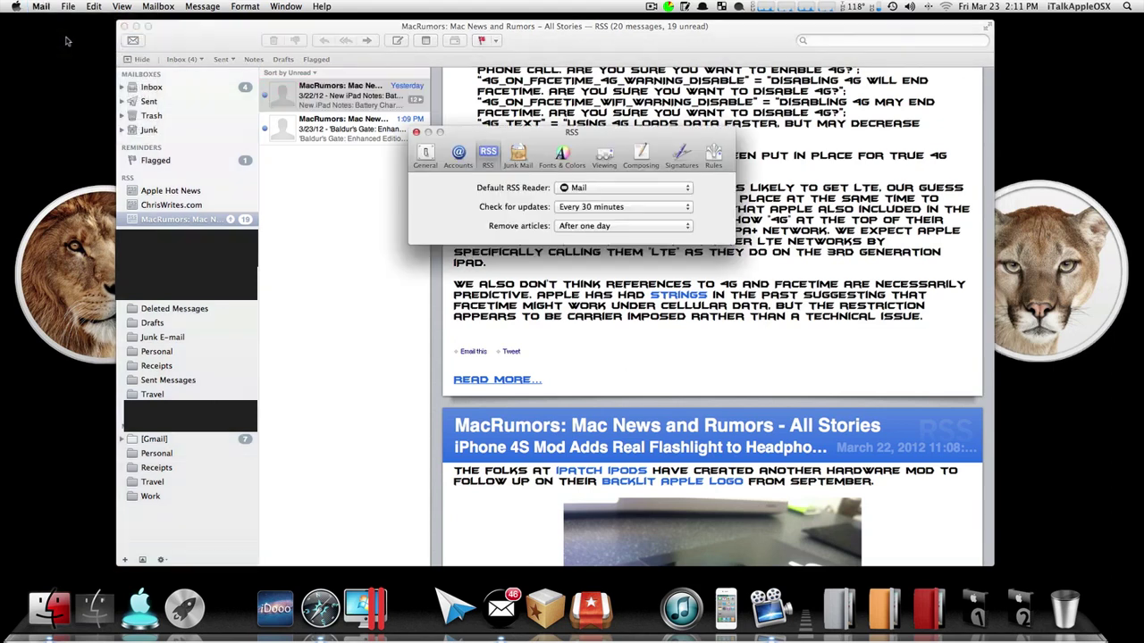
{"action": "left_click", "coordinate": [489, 153]}
{"action": "left_click", "coordinate": [616, 189]}
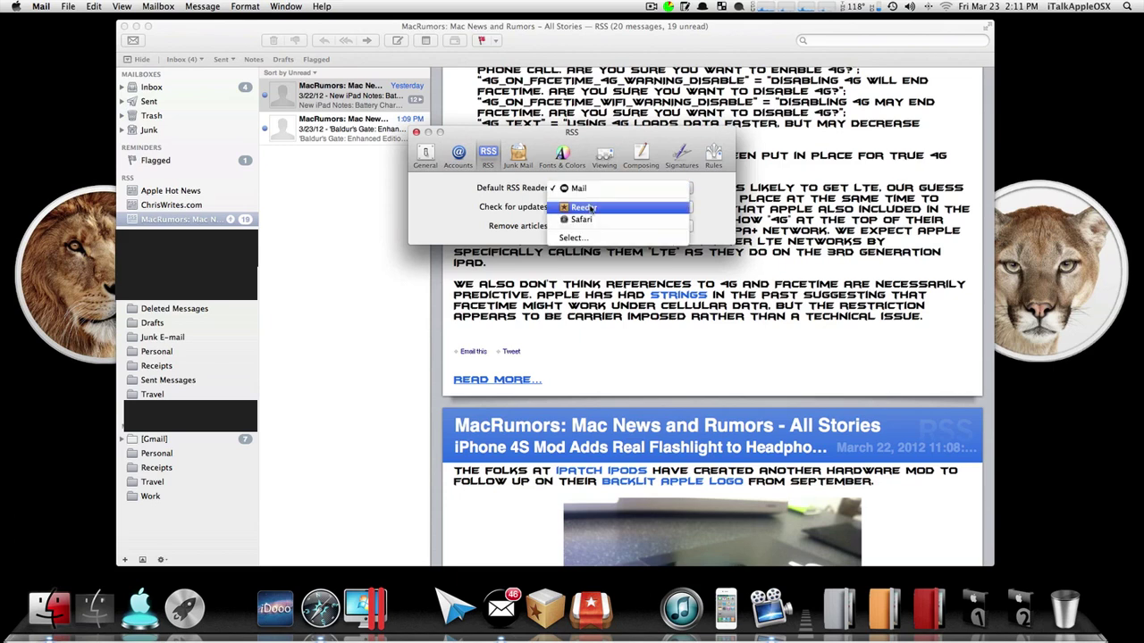
{"action": "left_click", "coordinate": [592, 208]}
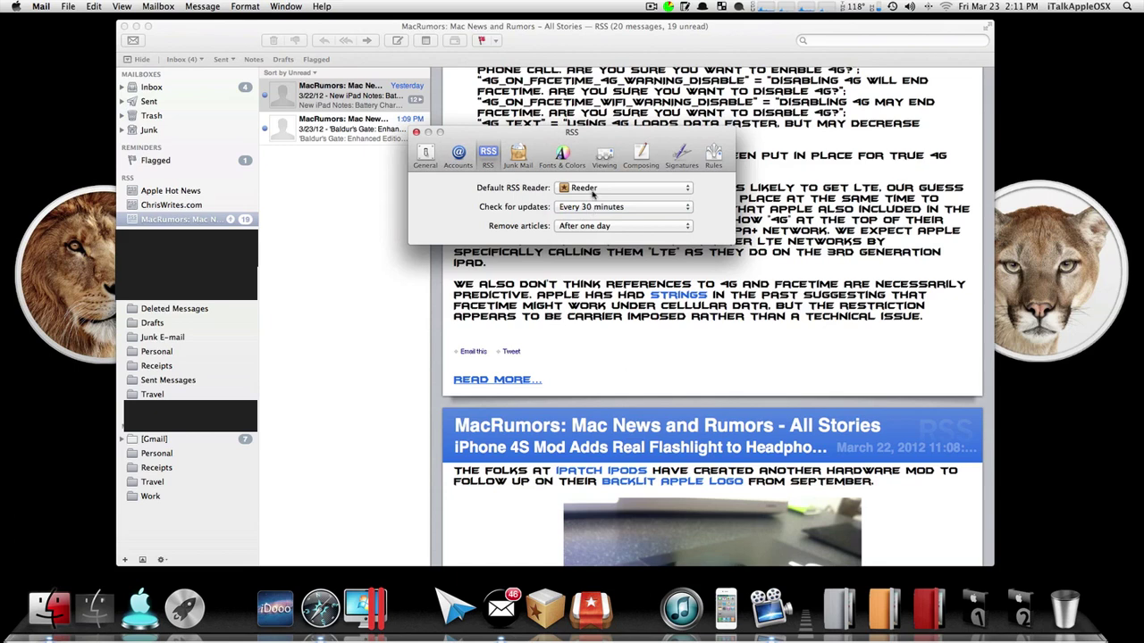
{"action": "left_click", "coordinate": [593, 193]}
{"action": "left_click", "coordinate": [593, 171]}
Review the update and article removal intervals, keeping Every 30 minutes and After one day, and close the preferences.
{"action": "left_click", "coordinate": [619, 209]}
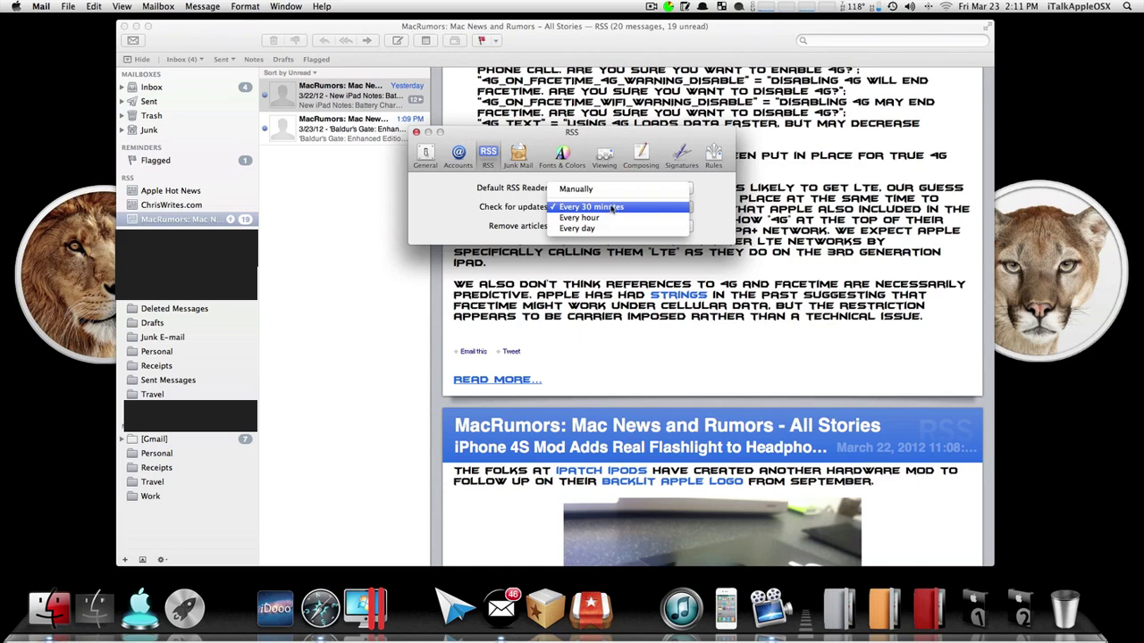
{"action": "left_click", "coordinate": [612, 207]}
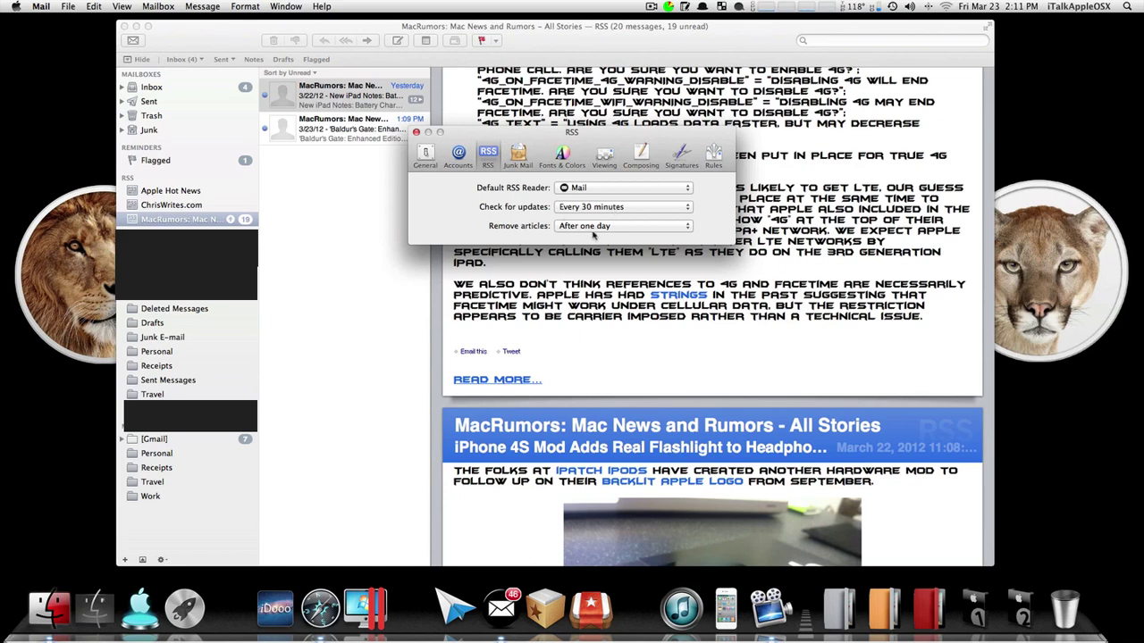
{"action": "left_click", "coordinate": [611, 228]}
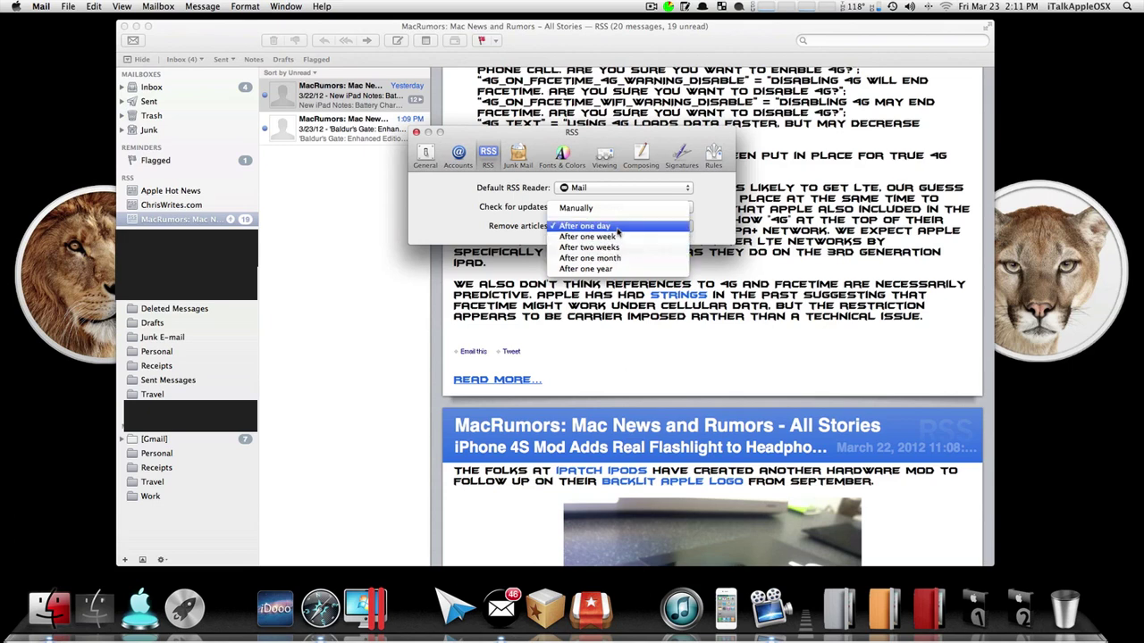
{"action": "left_click", "coordinate": [618, 232]}
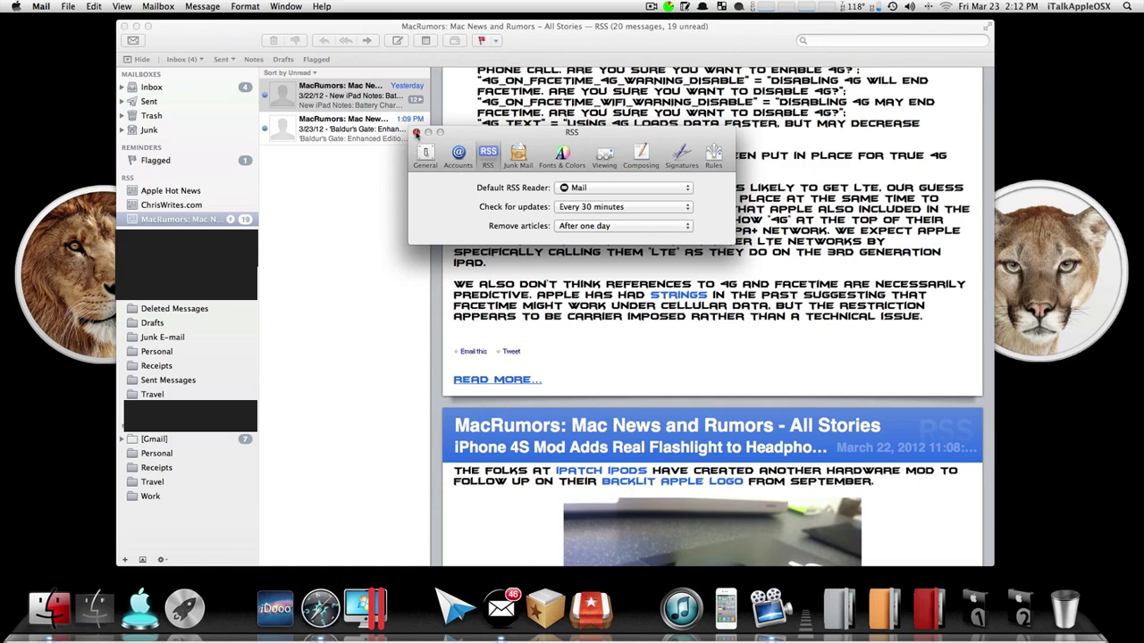
{"action": "left_click", "coordinate": [415, 133]}
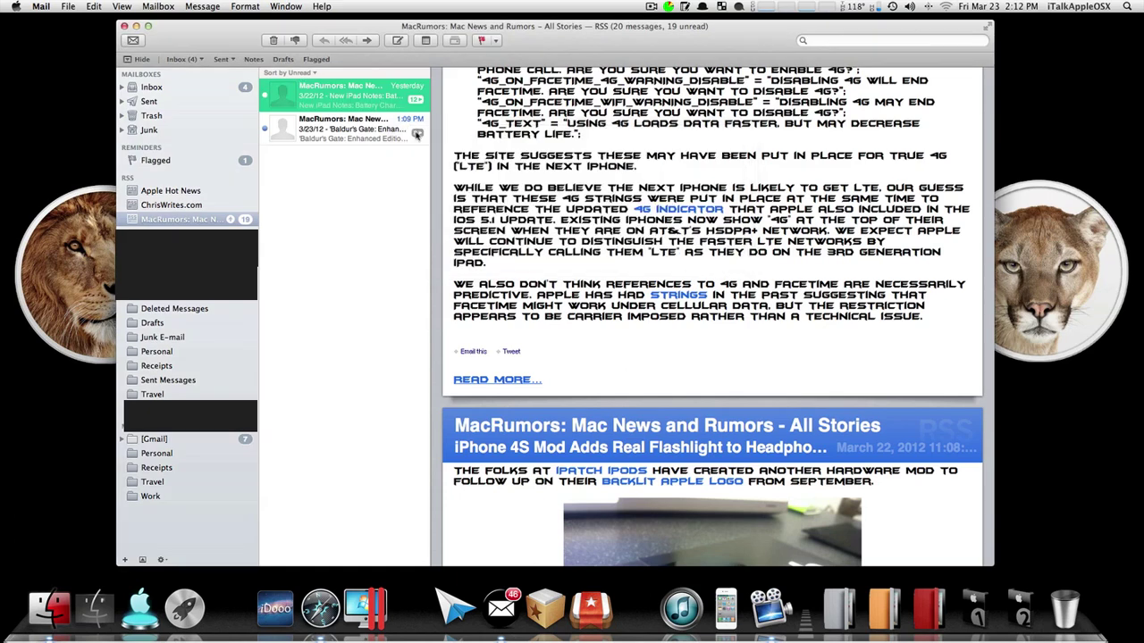